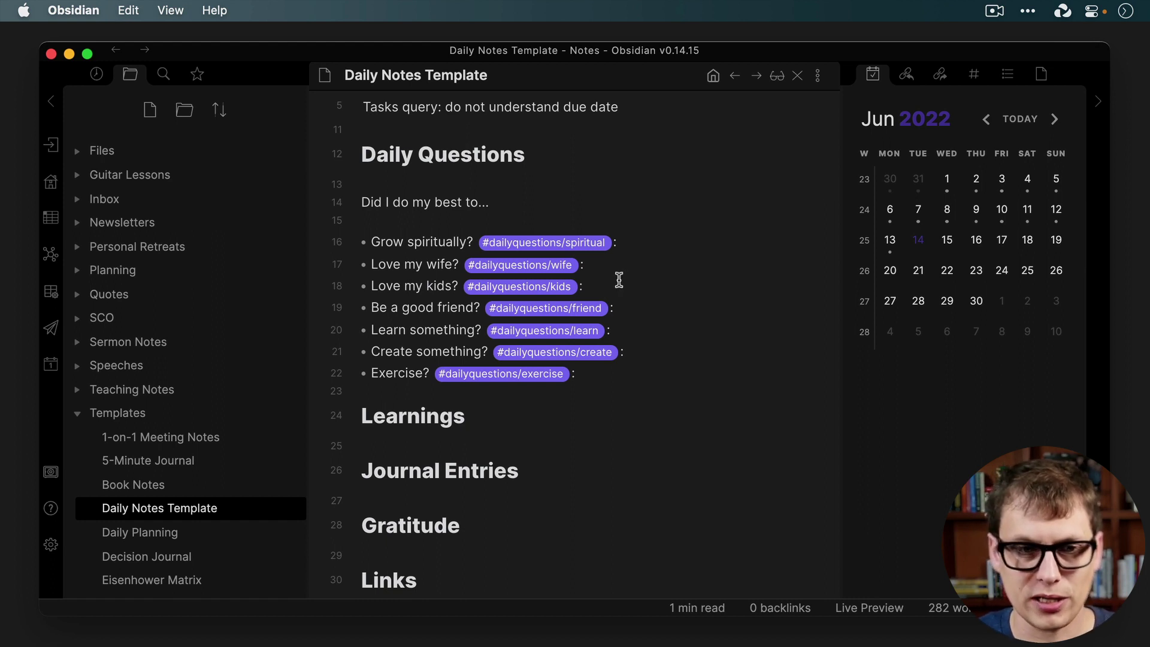
pyautogui.click(54, 546)
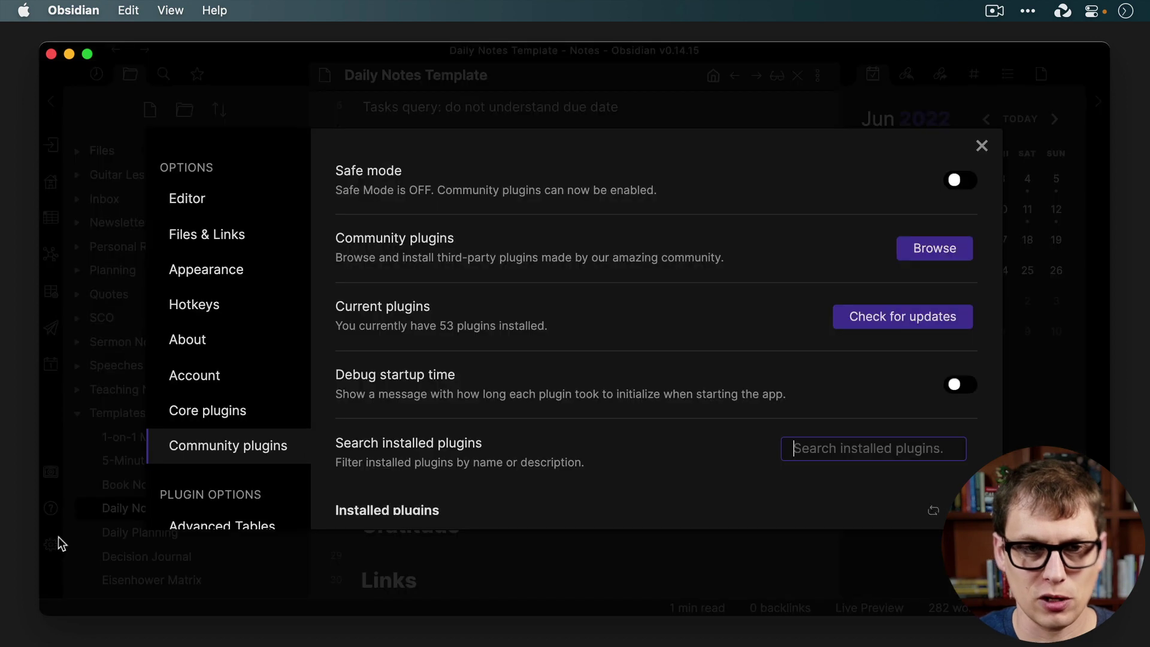
pyautogui.click(226, 420)
pyautogui.scroll(-3, 482, 407)
pyautogui.scroll(-5, 480, 402)
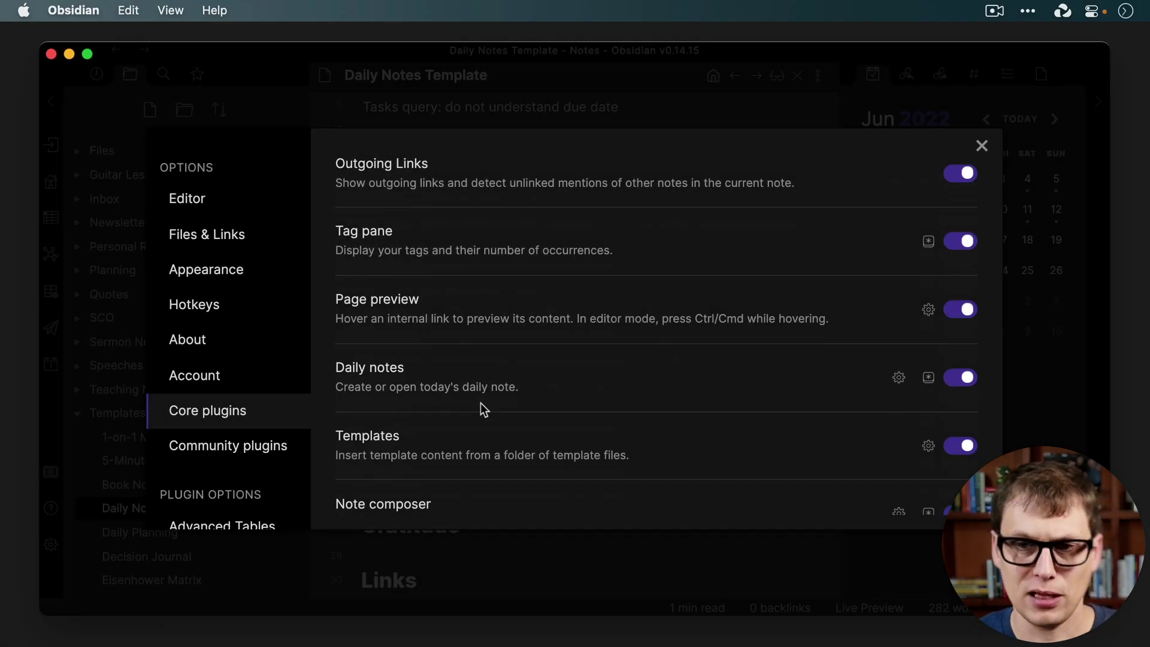
pyautogui.scroll(-4, 253, 449)
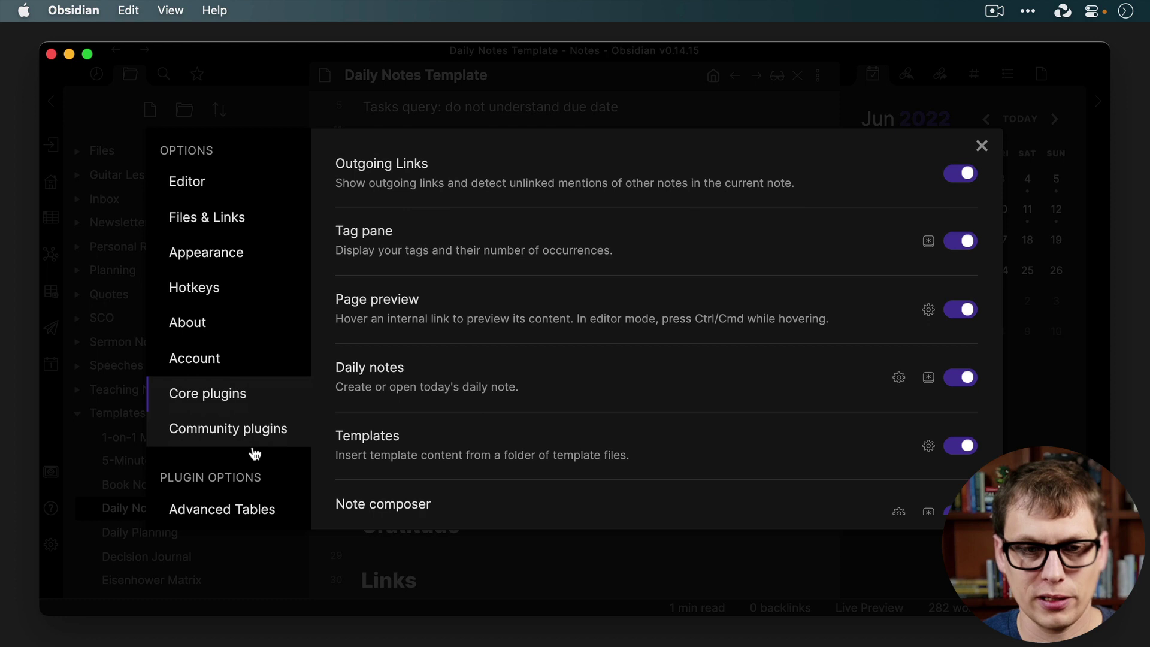
pyautogui.scroll(-7, 254, 453)
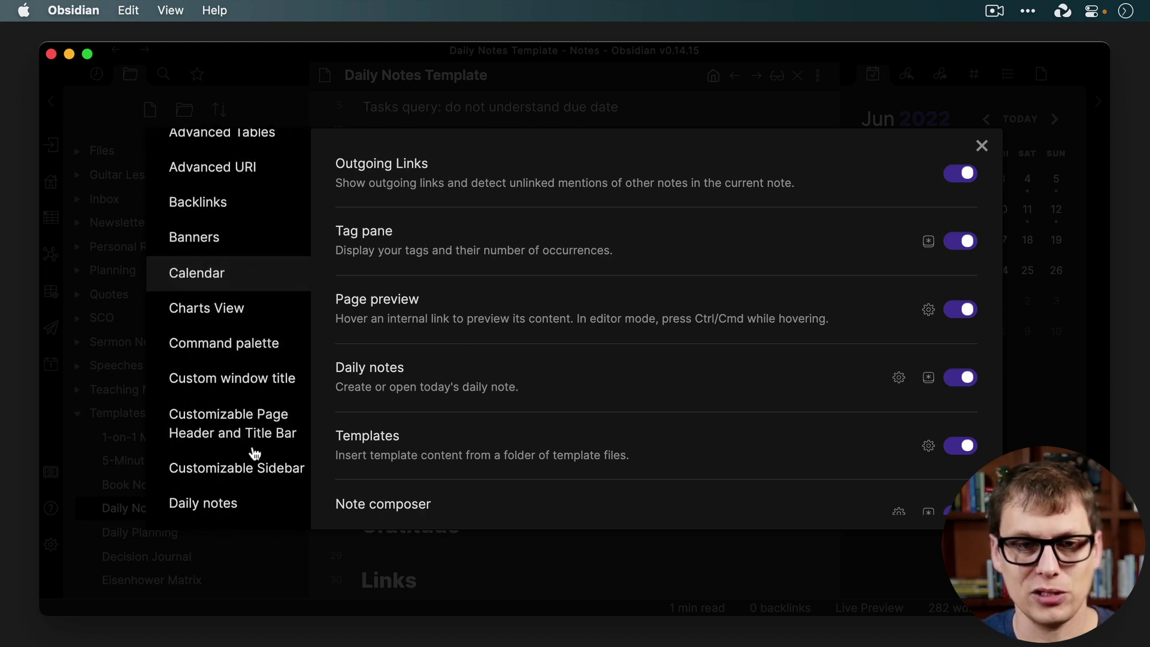
pyautogui.click(239, 503)
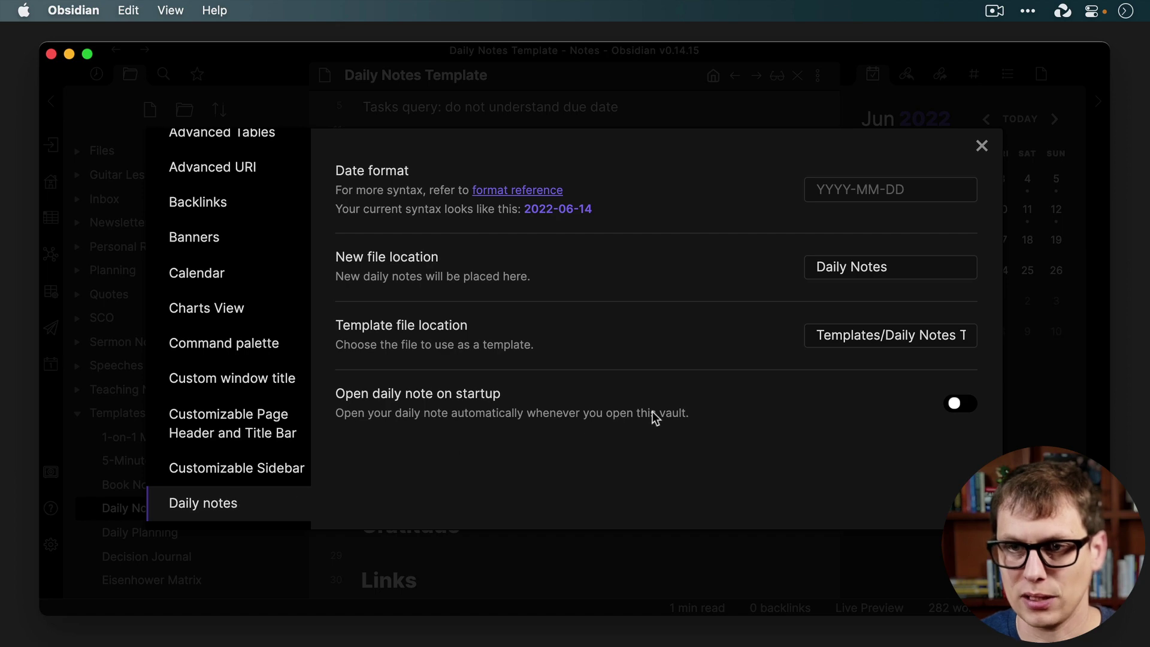
pyautogui.click(825, 336)
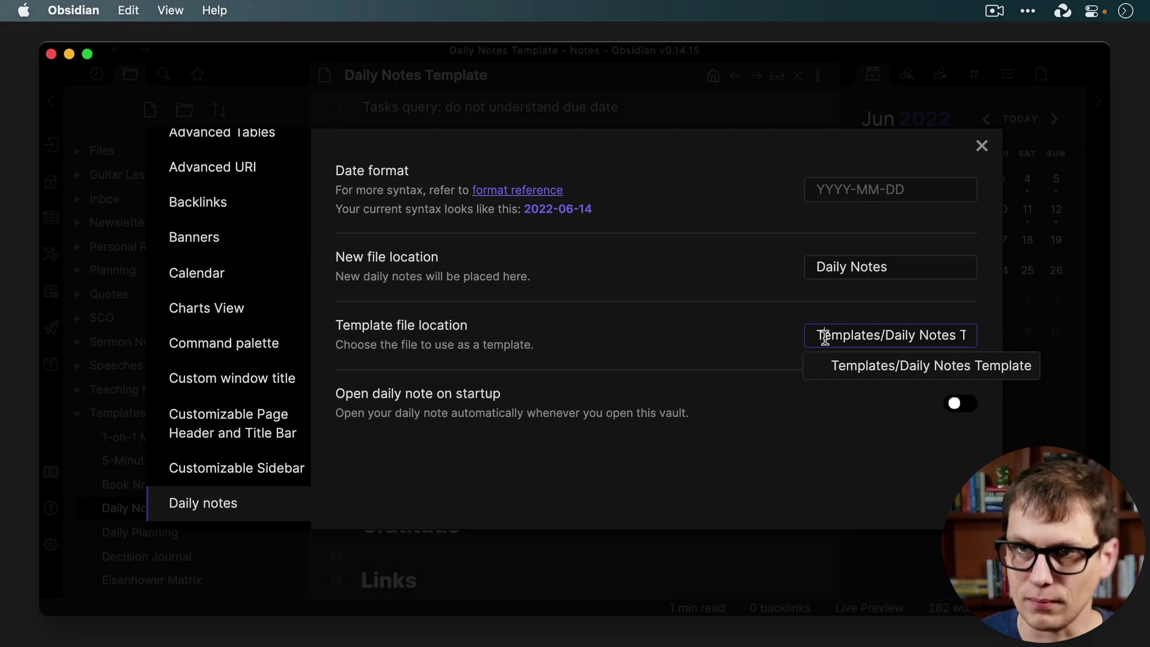
pyautogui.click(981, 147)
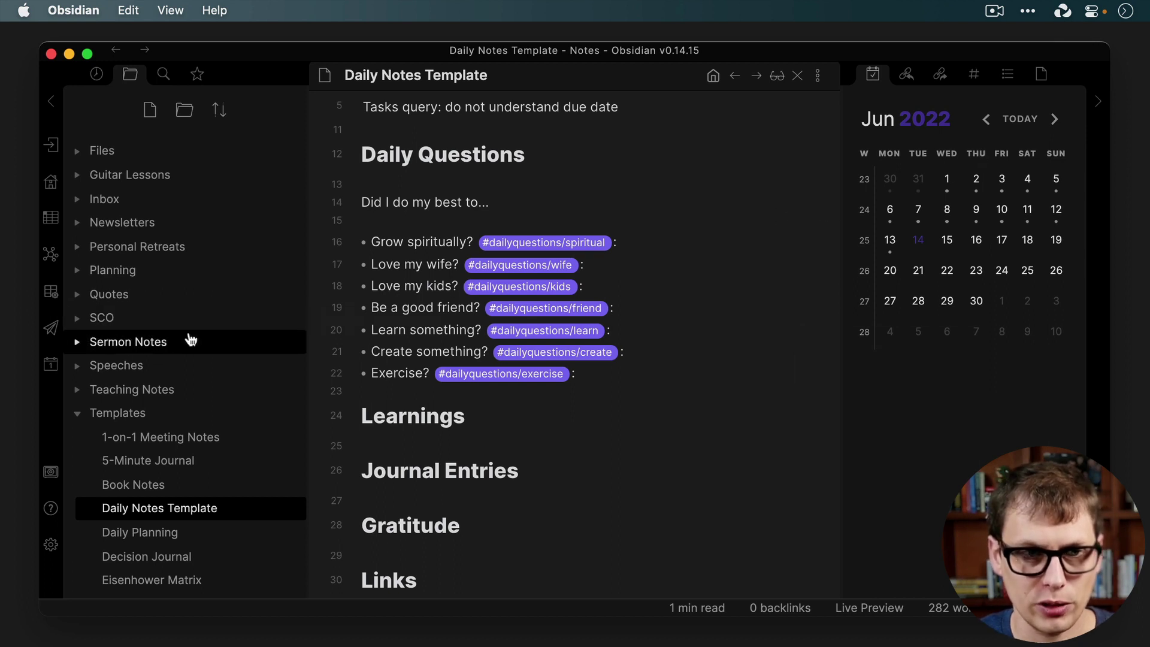
# Open the 2022-06-14 daily note and scroll down to its unanswered Daily Questions prompts
pyautogui.click(52, 367)
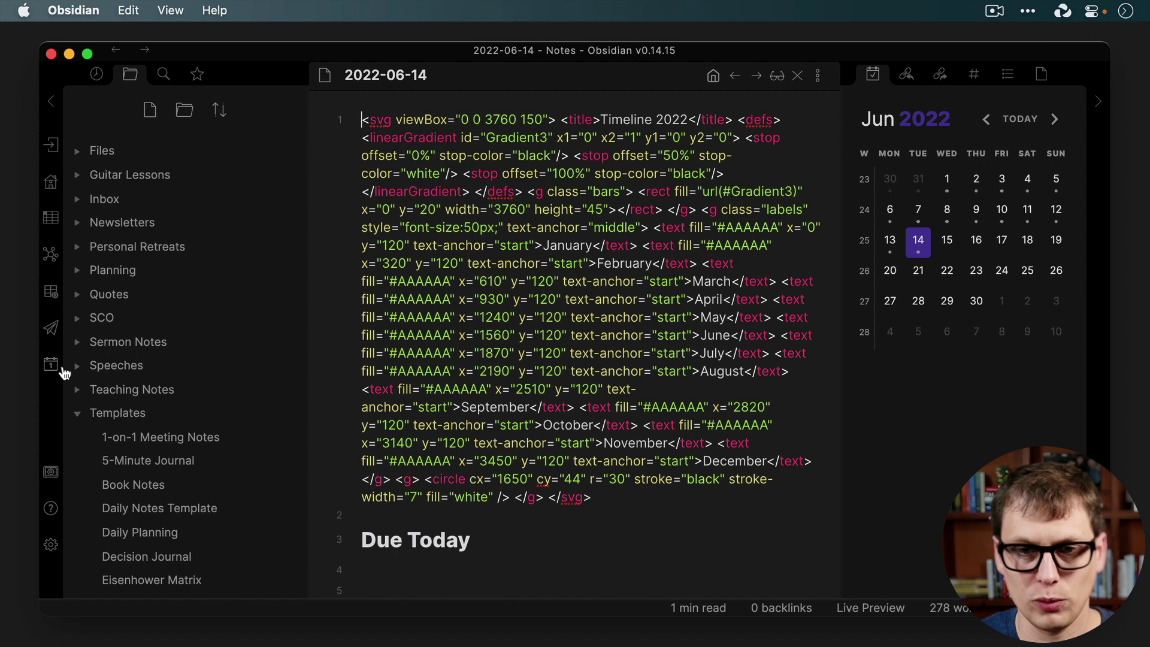
pyautogui.click(629, 515)
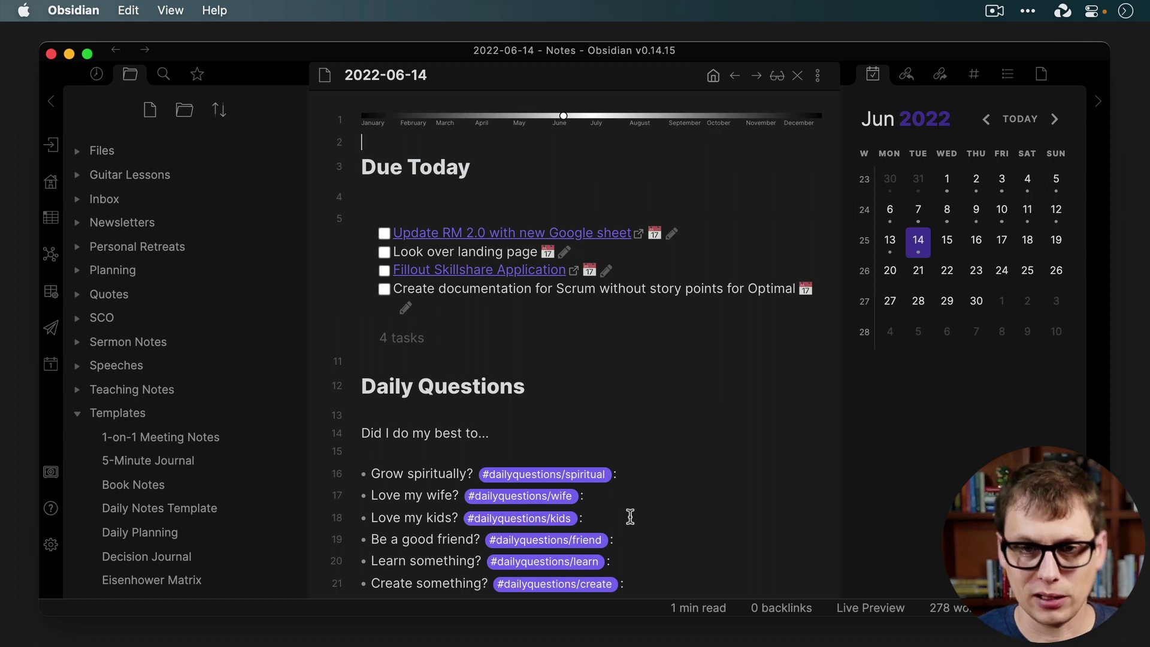
pyautogui.scroll(-4, 630, 516)
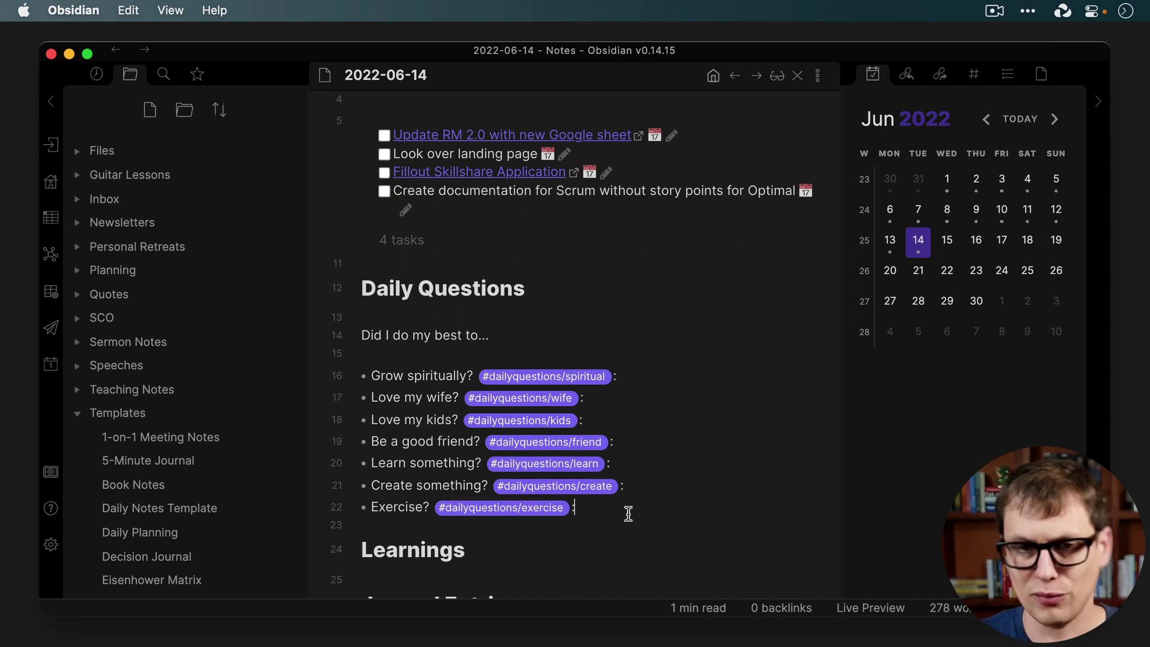
# Rate exercise and create 10, learn and friend 8, then kids, wife and spiritual 9
pyautogui.write('10')
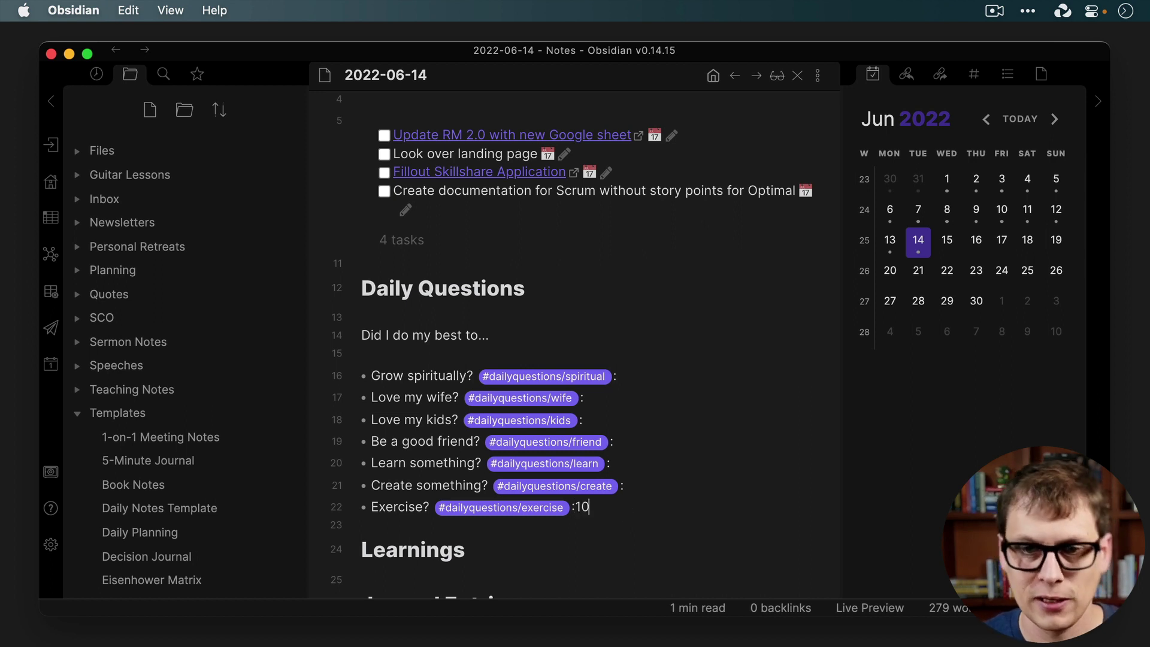
pyautogui.click(638, 485)
pyautogui.write('10')
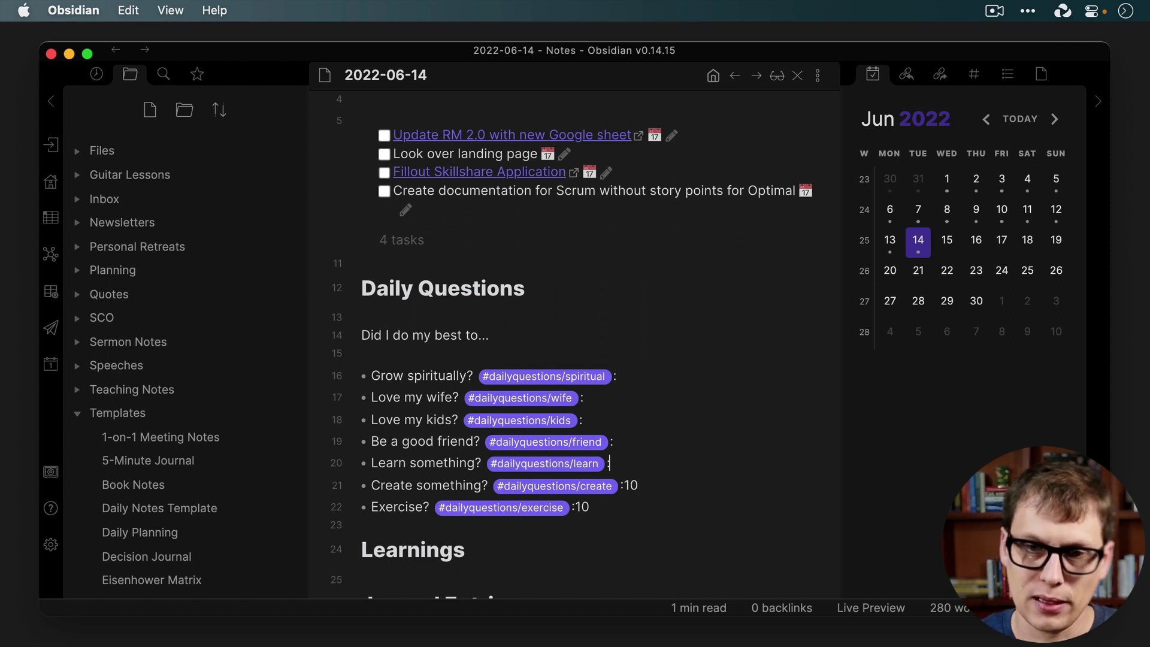
pyautogui.write('8')
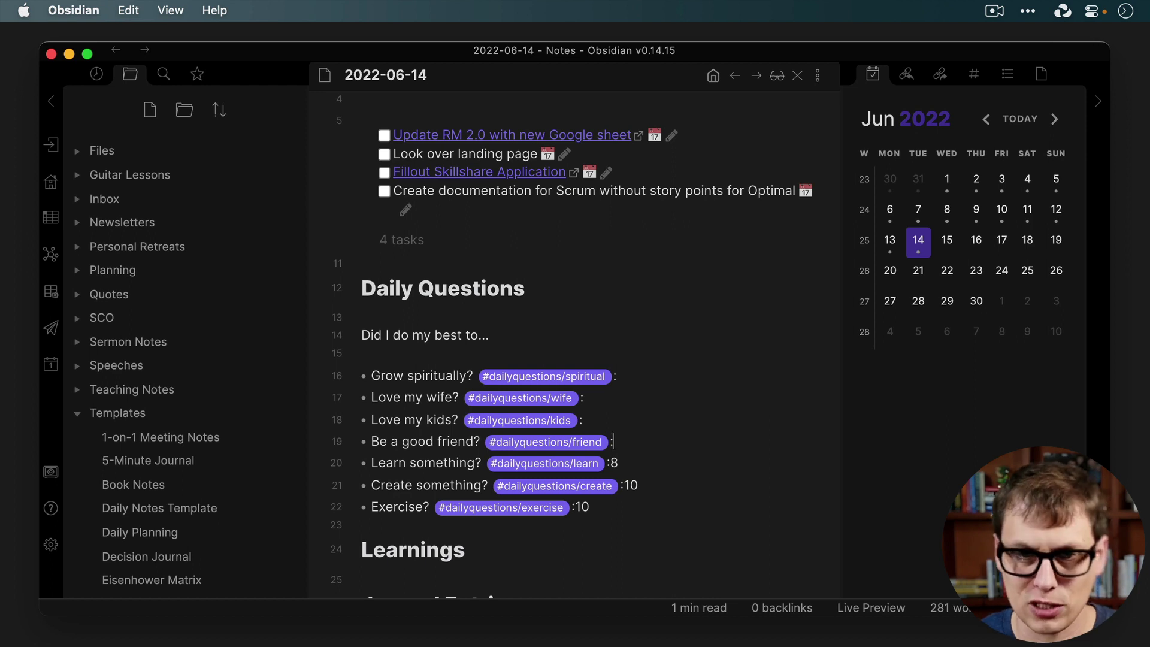
pyautogui.write('8')
pyautogui.press('Up')
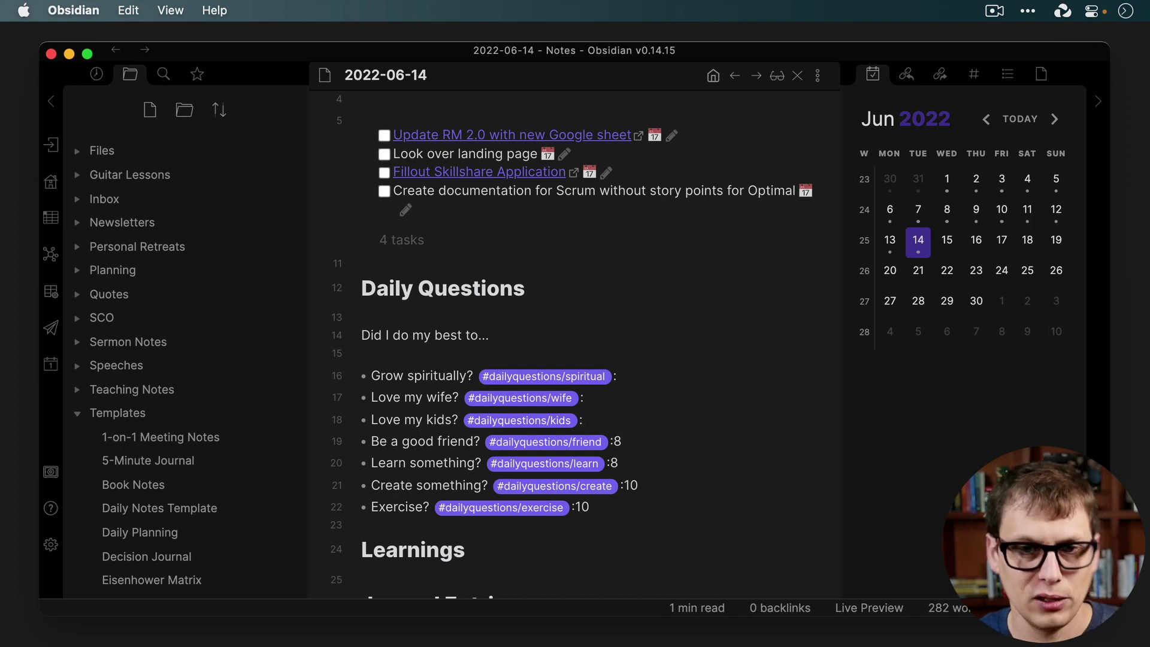
pyautogui.write('9')
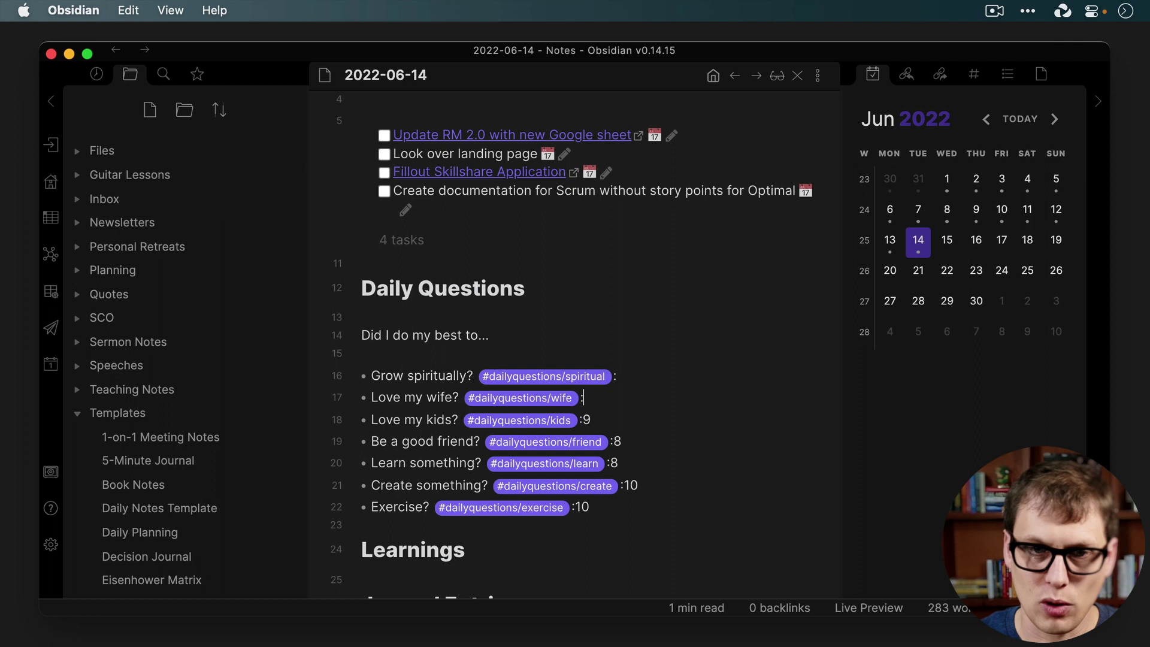
pyautogui.press('Up')
pyautogui.write('9')
pyautogui.press('Up')
pyautogui.write('9')
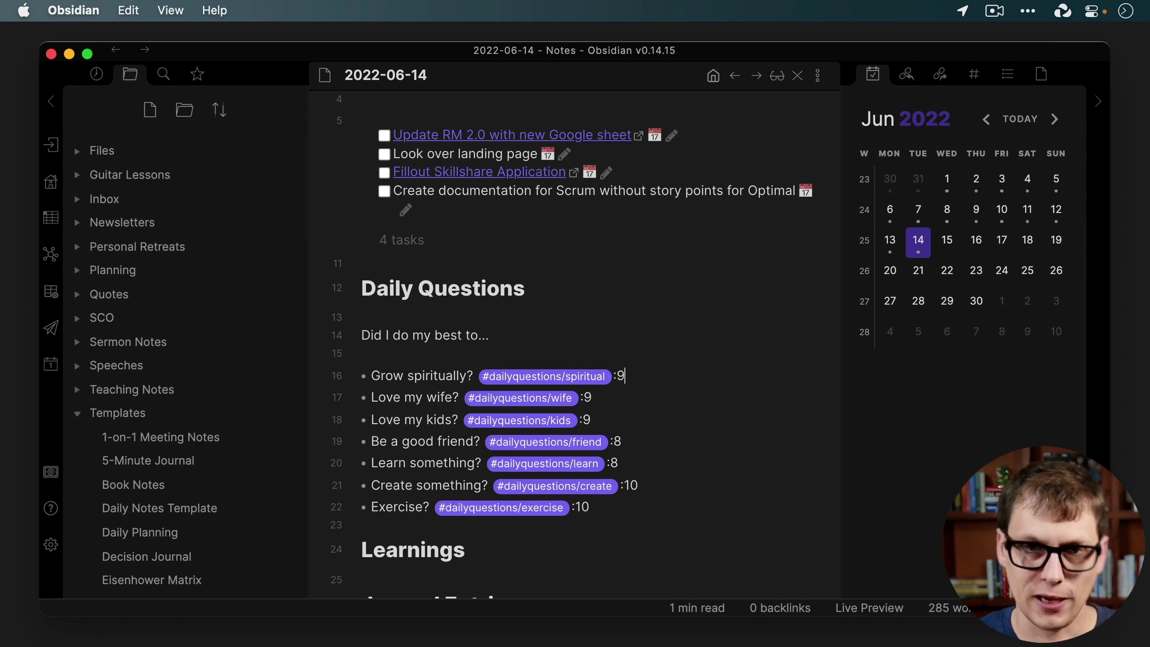
# Search the community plugin browser for 'Tracker' and open its details page
pyautogui.click(54, 547)
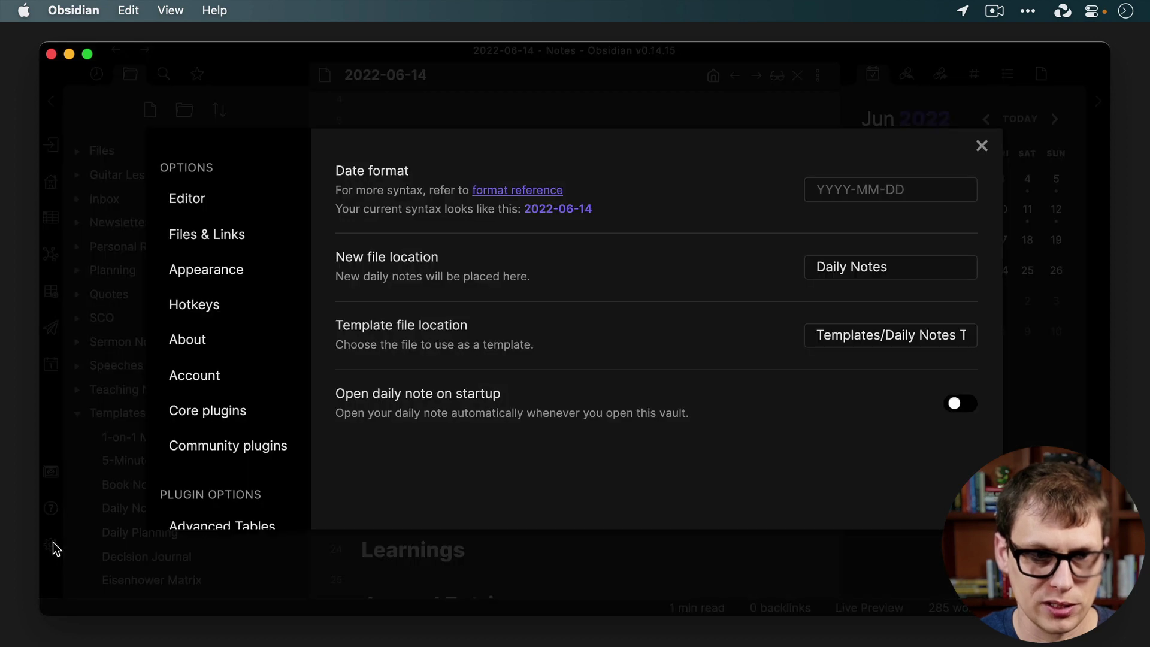
pyautogui.click(215, 452)
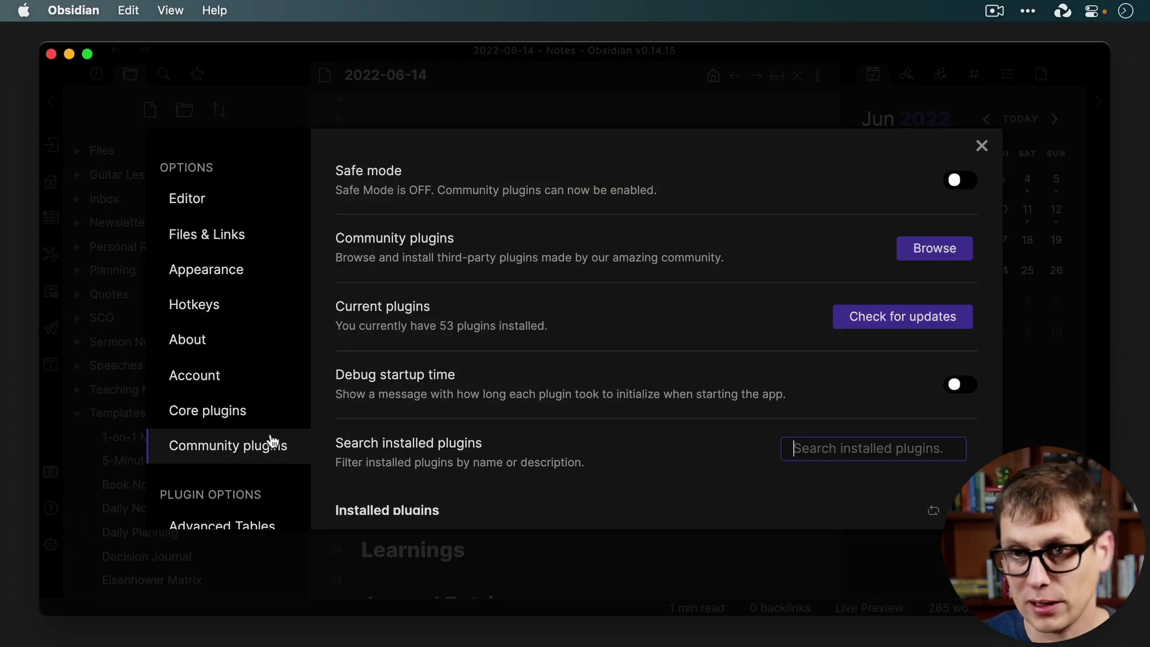
pyautogui.click(922, 251)
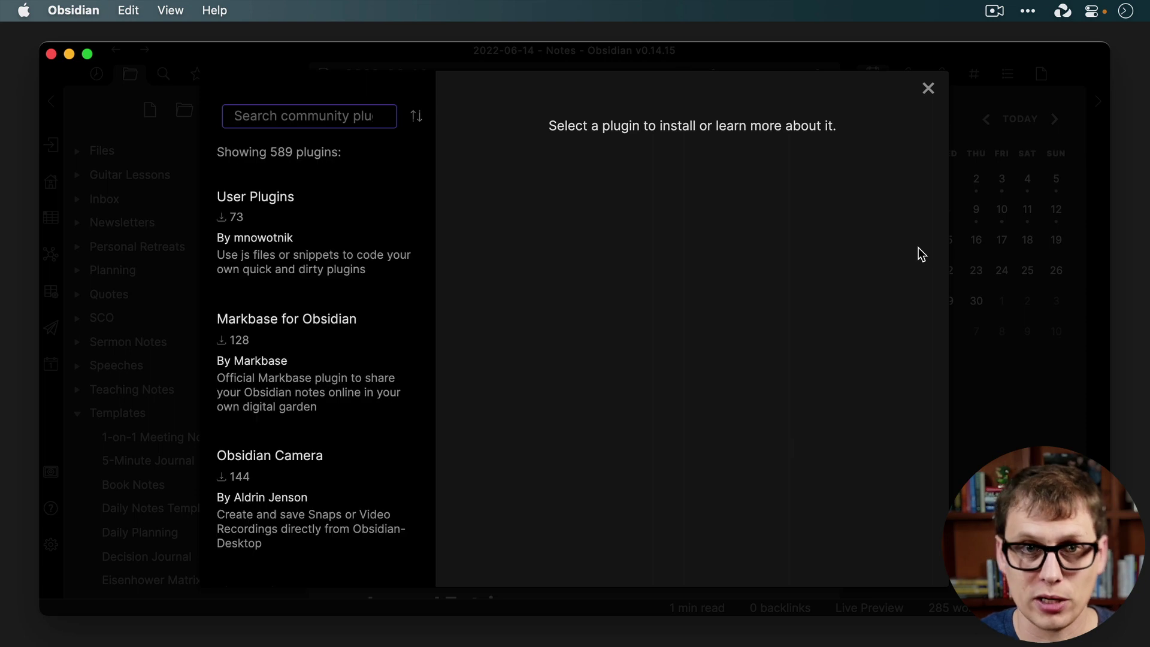
pyautogui.write('Tracker')
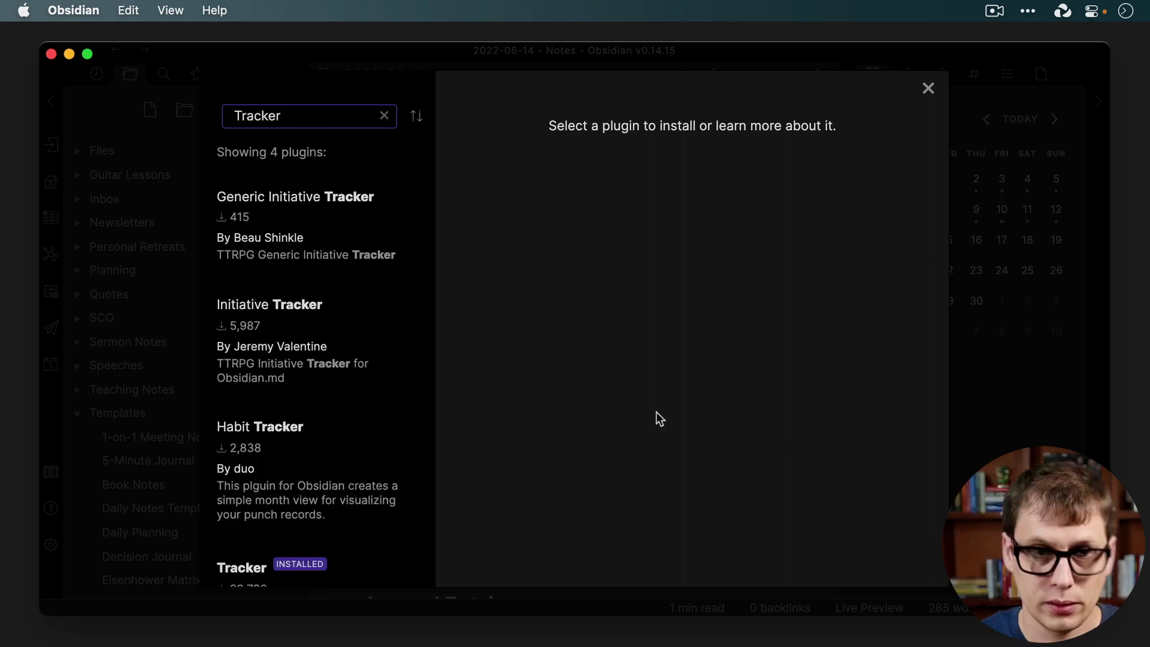
pyautogui.scroll(-3, 346, 513)
pyautogui.click(361, 527)
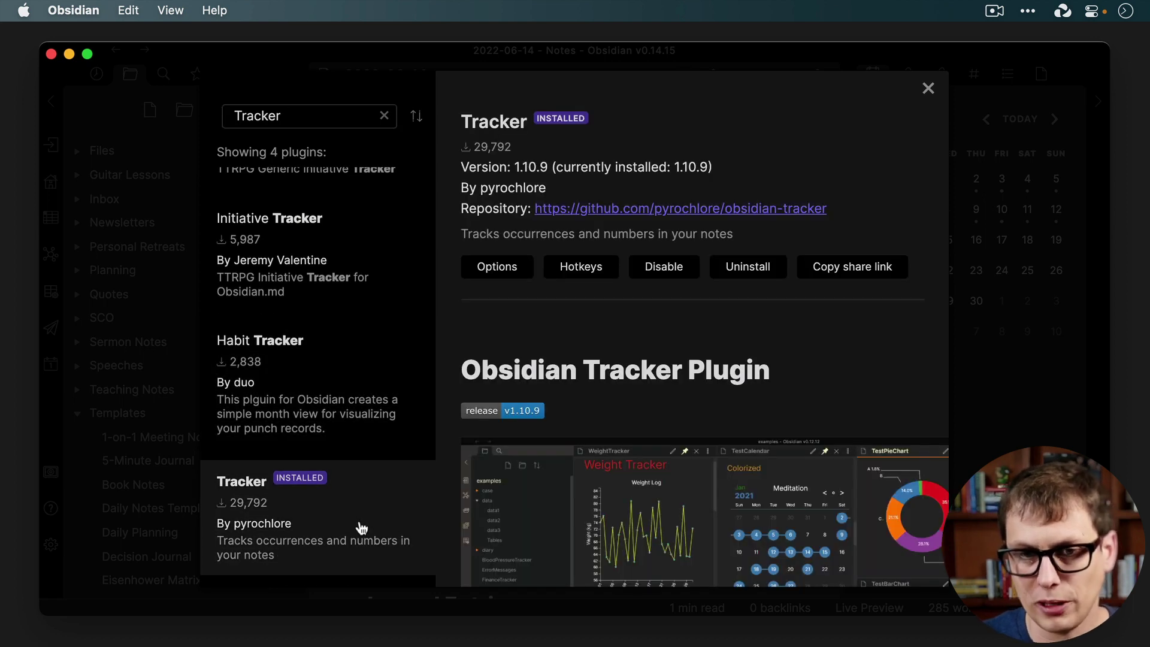
# Review the installed Tracker 1.10.9 page, then close the plugin browser and Settings
pyautogui.scroll(-3, 639, 427)
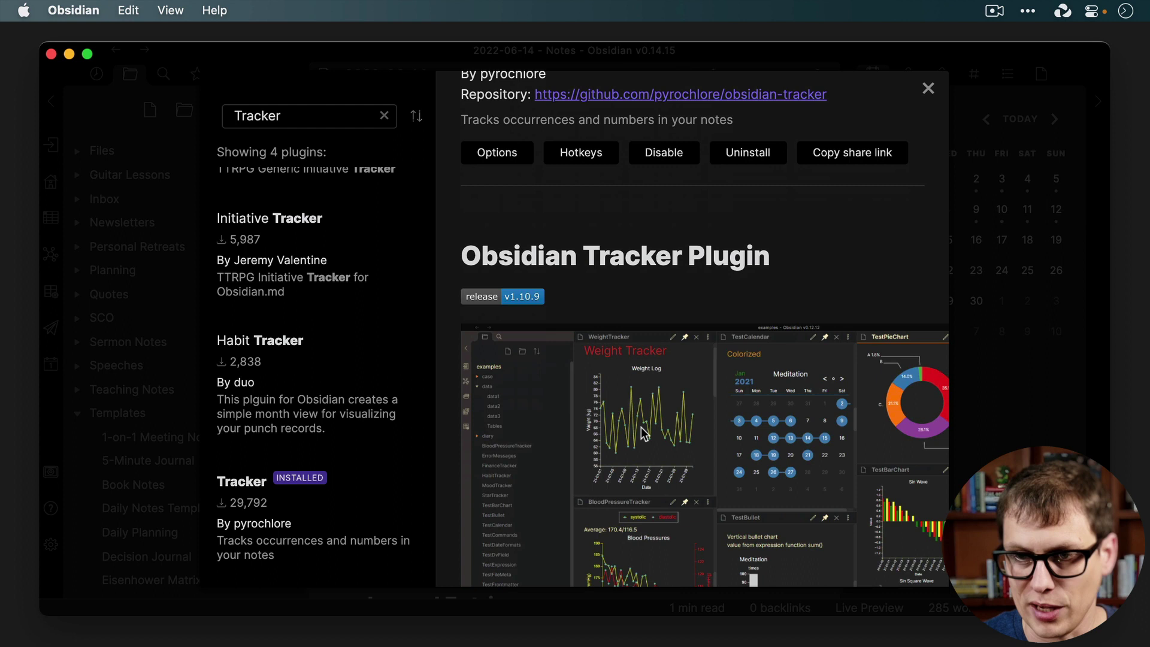
pyautogui.scroll(-3, 639, 426)
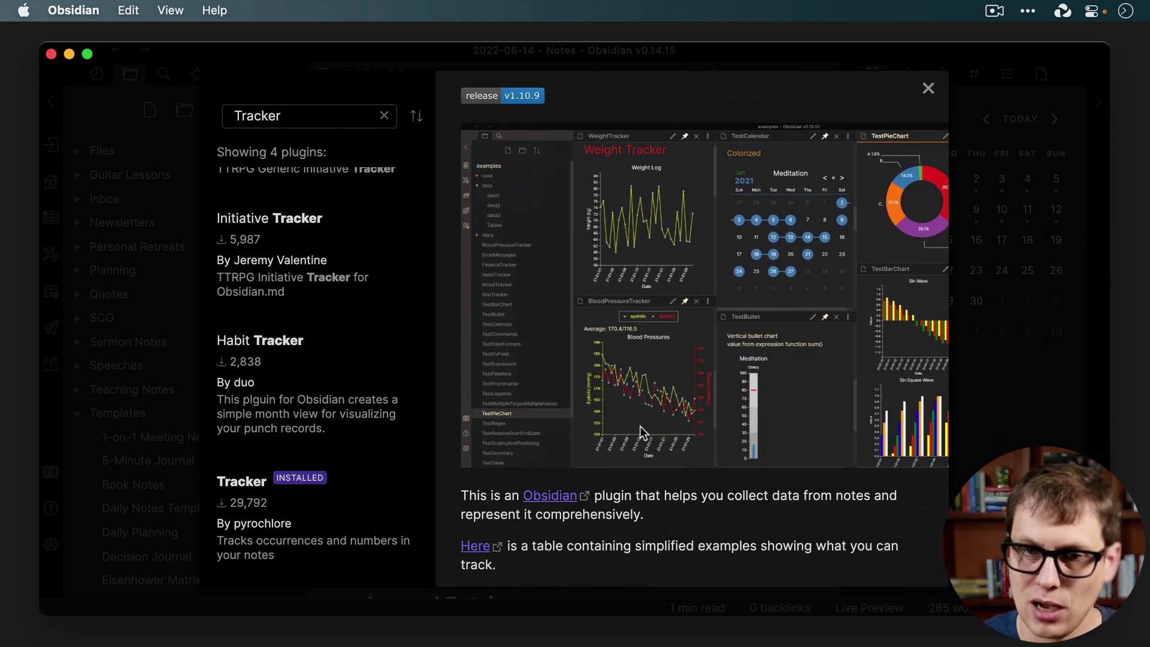
pyautogui.click(928, 88)
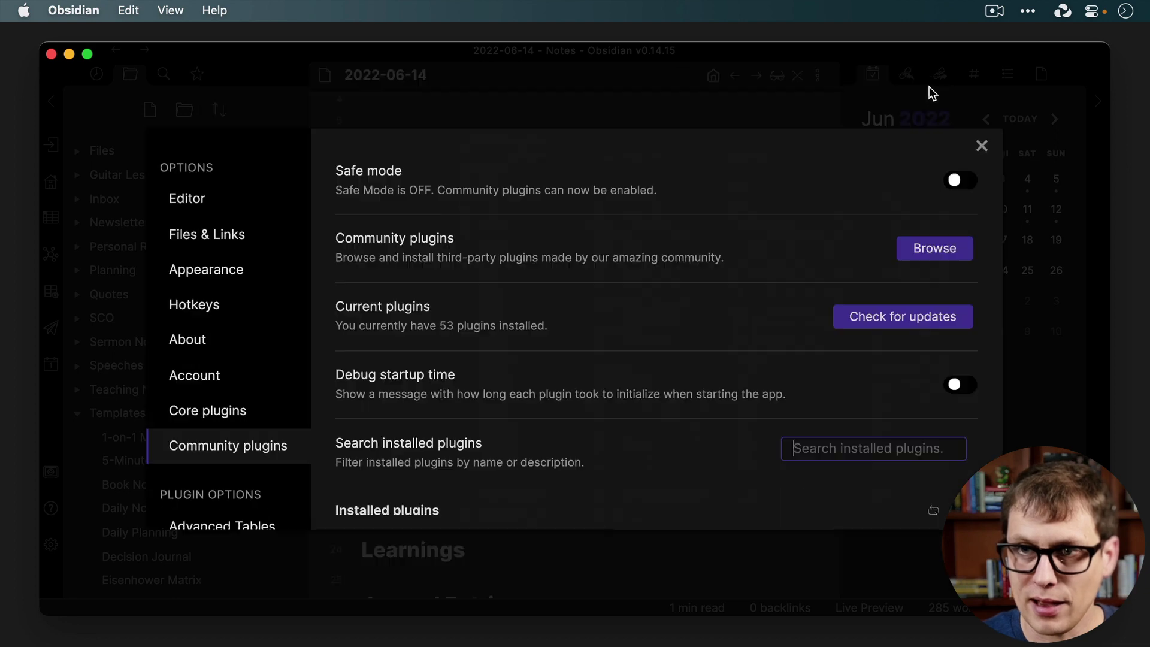
pyautogui.click(981, 145)
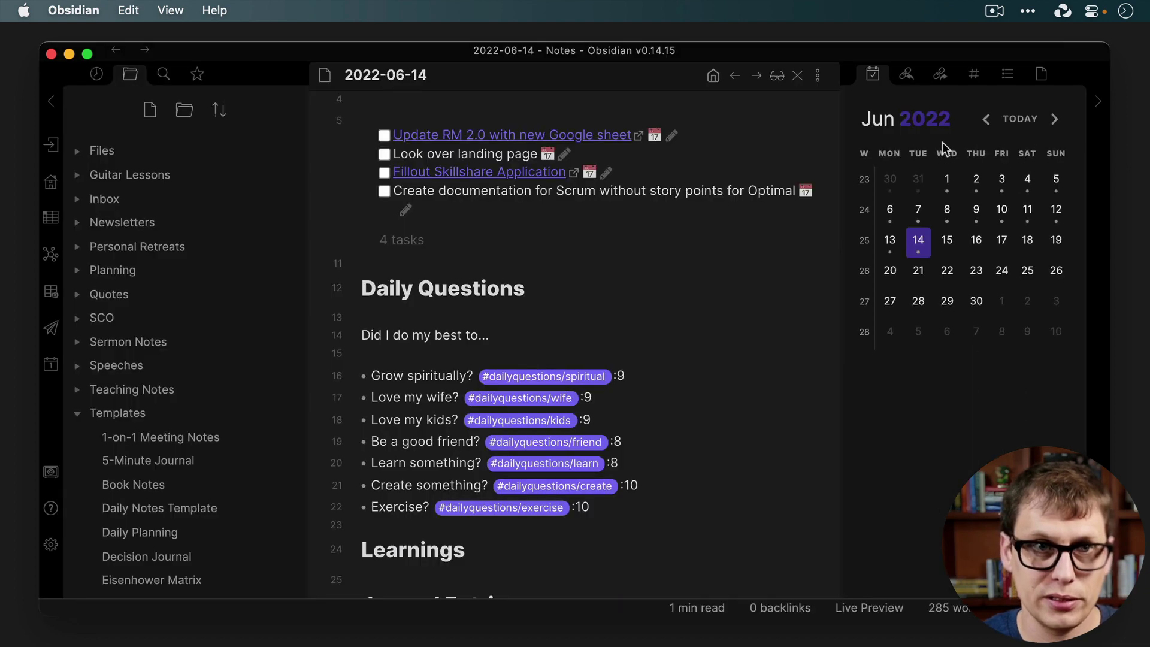
# Open the starred Daily Questions note and show the Grow Spiritually chart's tracker code
pyautogui.click(198, 74)
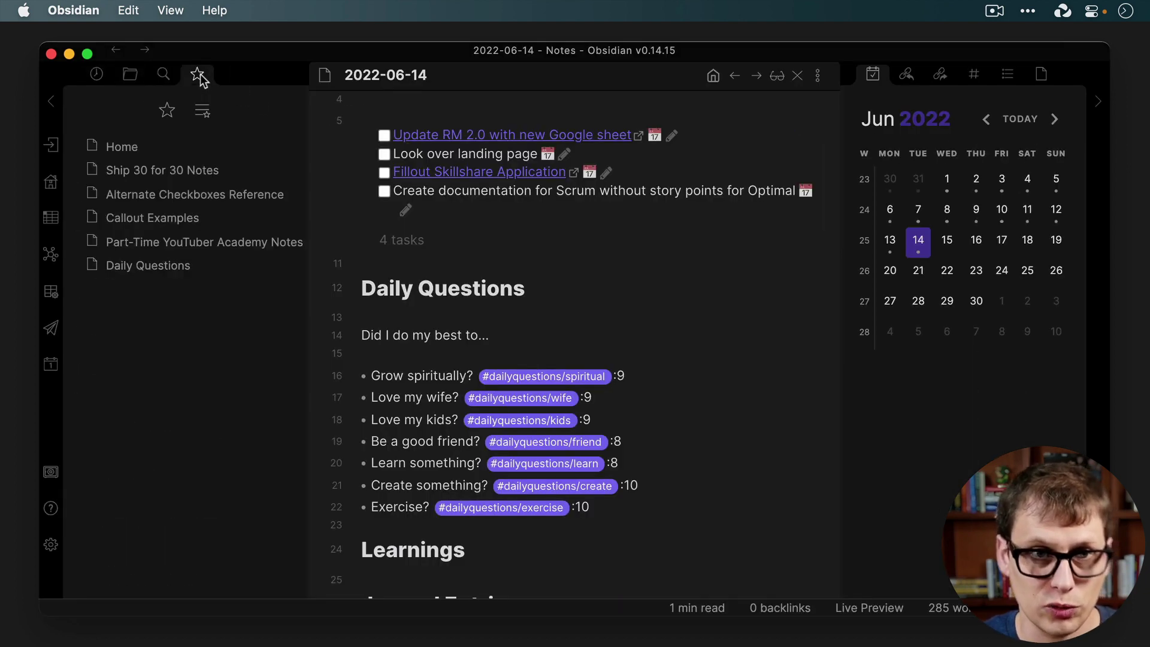
pyautogui.click(194, 267)
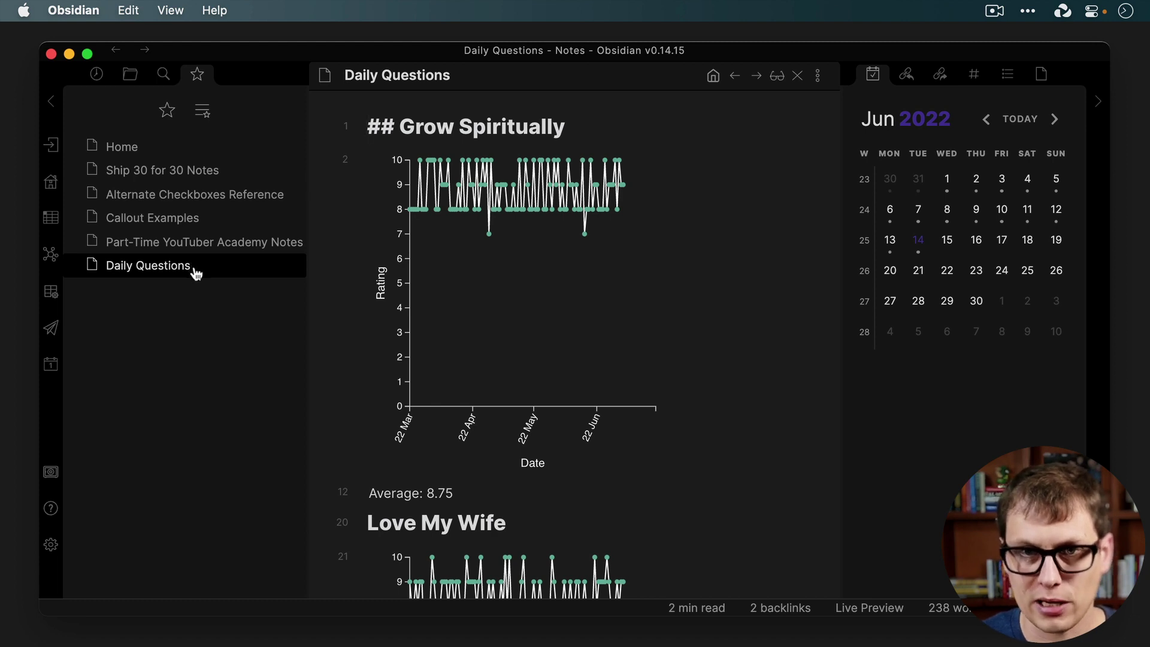
pyautogui.click(806, 163)
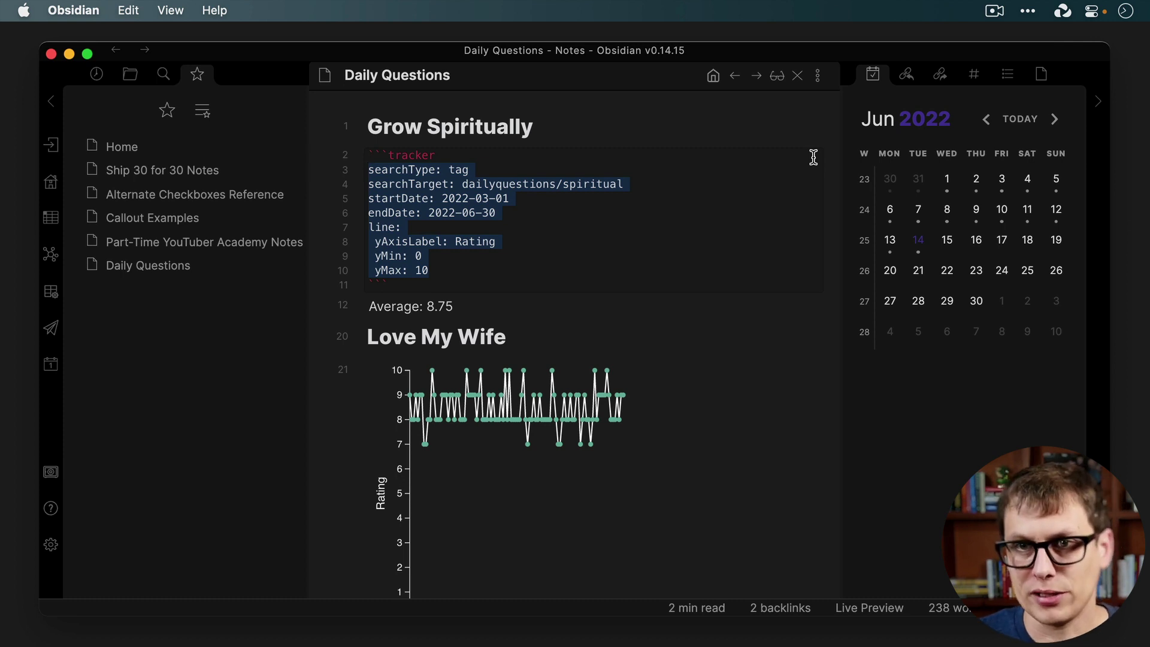
# Render the Grow Spiritually tracker block back into its chart averaging 8.75
pyautogui.click(803, 129)
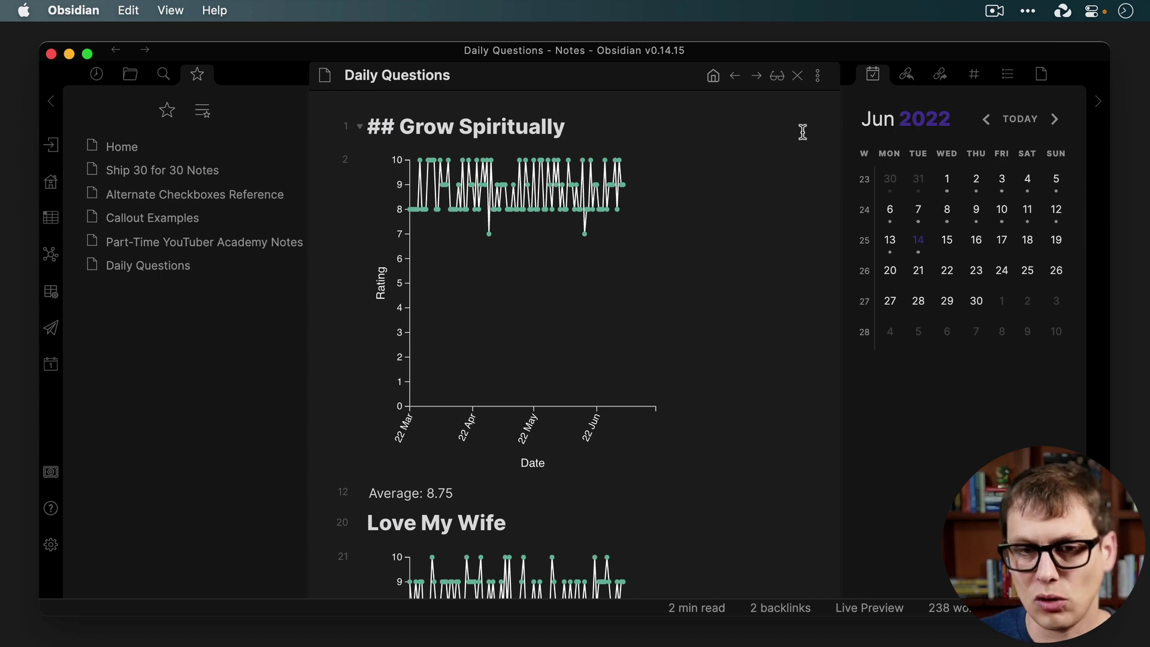
pyautogui.scroll(-5, 793, 207)
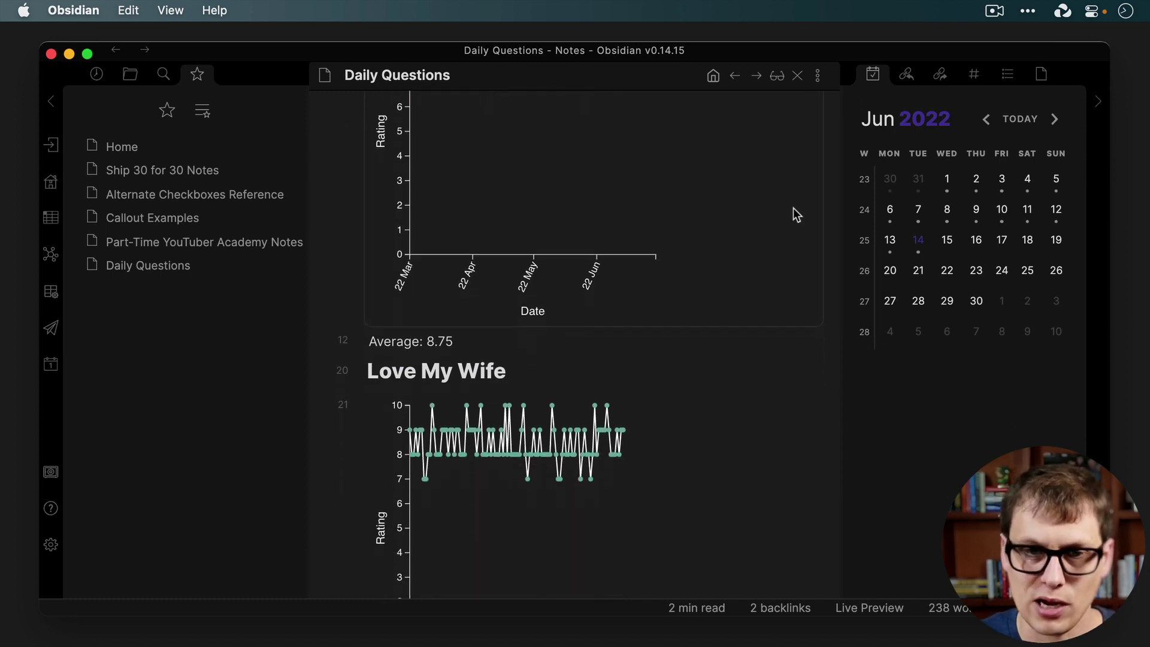
pyautogui.scroll(-20, 793, 208)
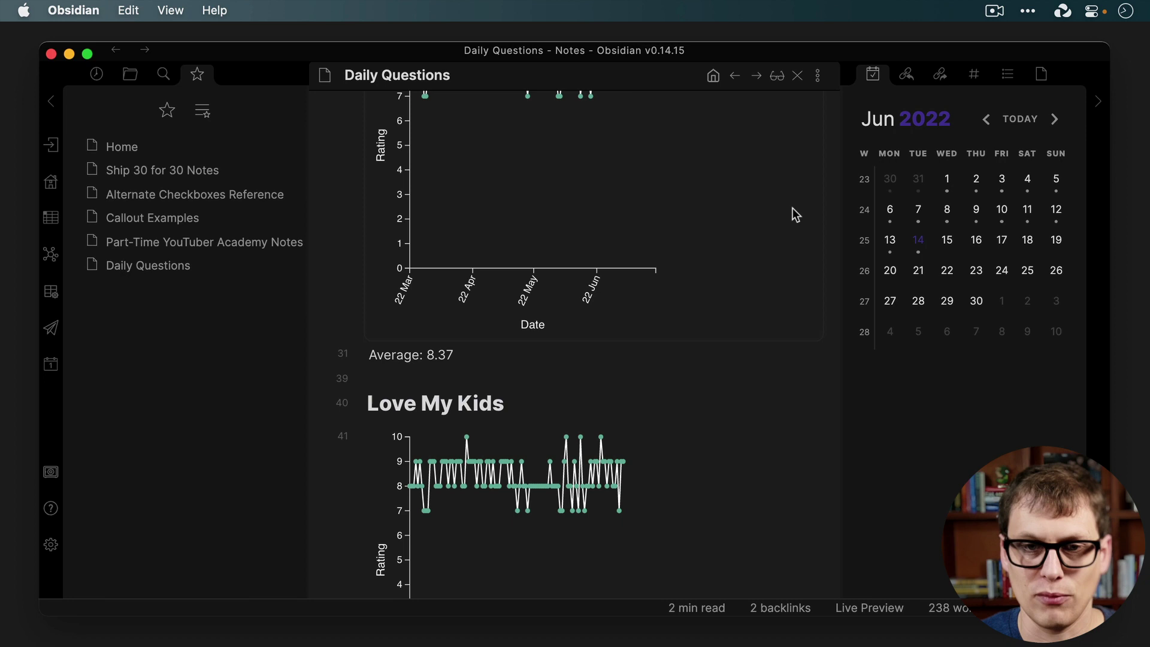
pyautogui.scroll(-10, 793, 208)
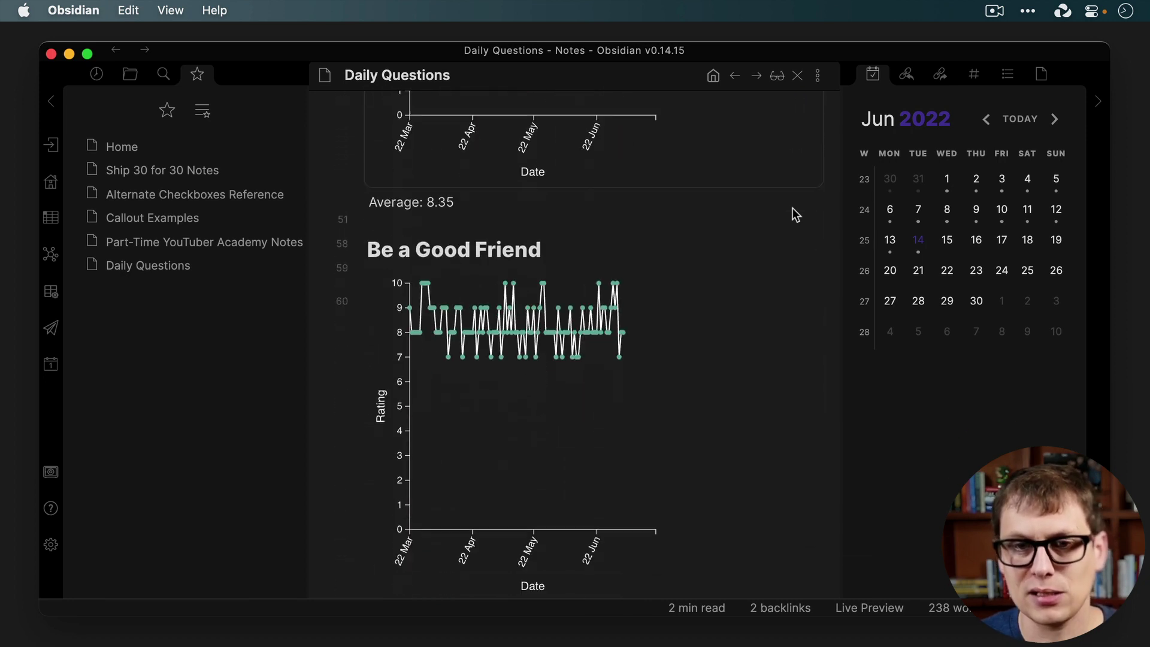
pyautogui.scroll(-10, 792, 209)
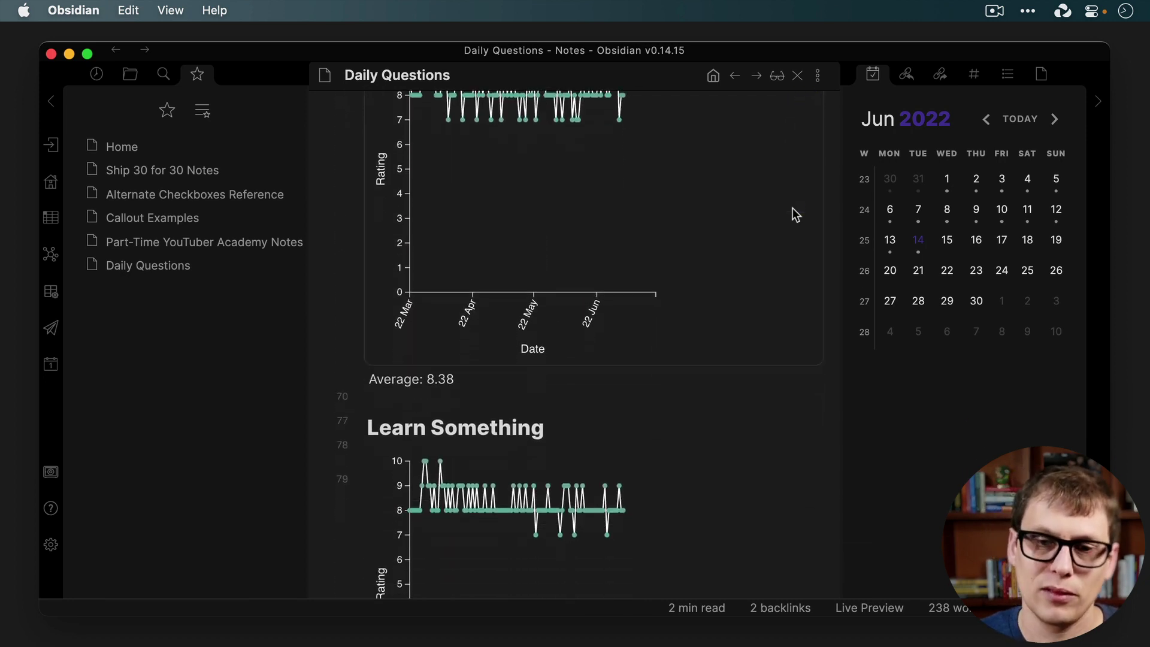
pyautogui.scroll(-10, 795, 214)
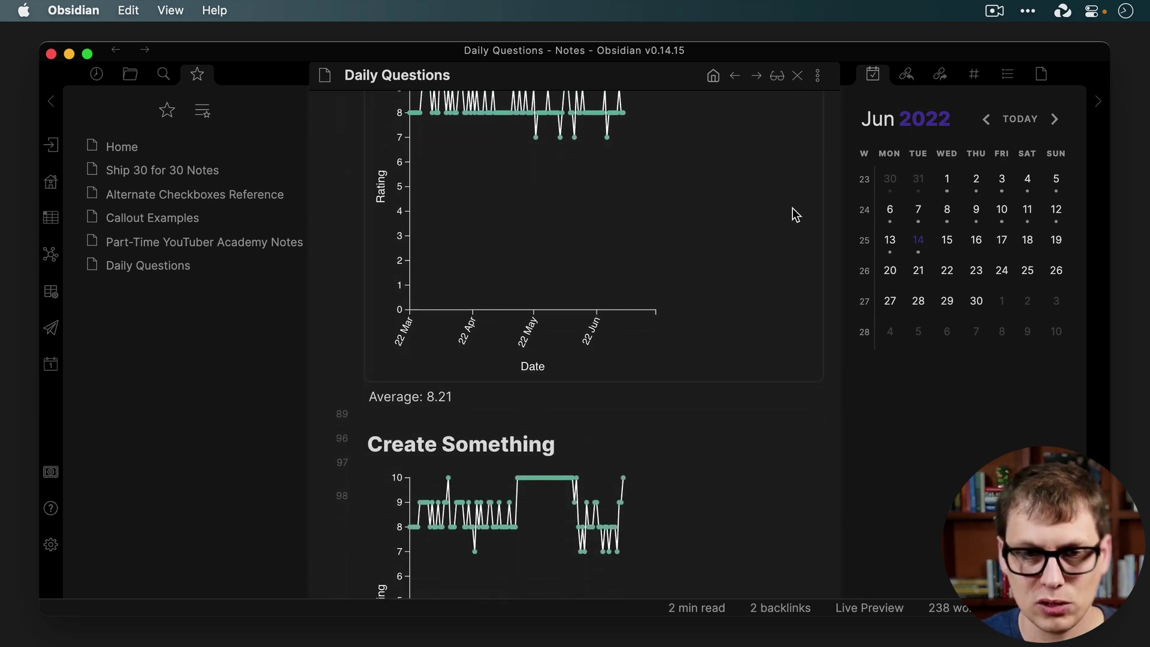
pyautogui.scroll(-2, 792, 208)
pyautogui.scroll(-3, 792, 209)
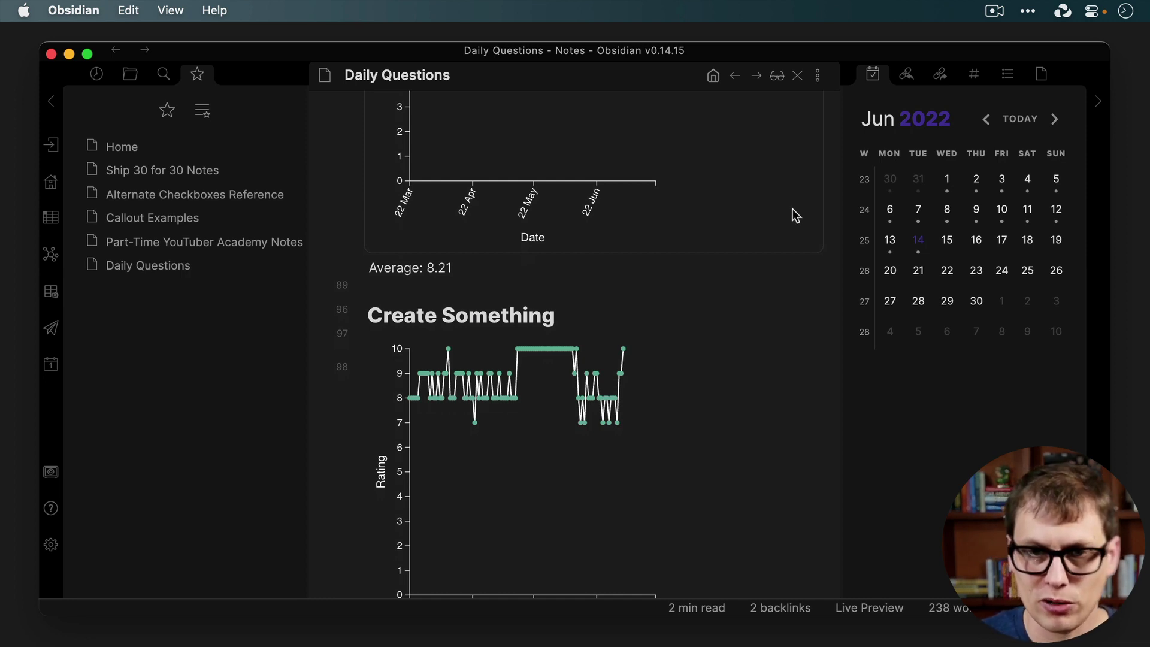
pyautogui.scroll(-6, 792, 211)
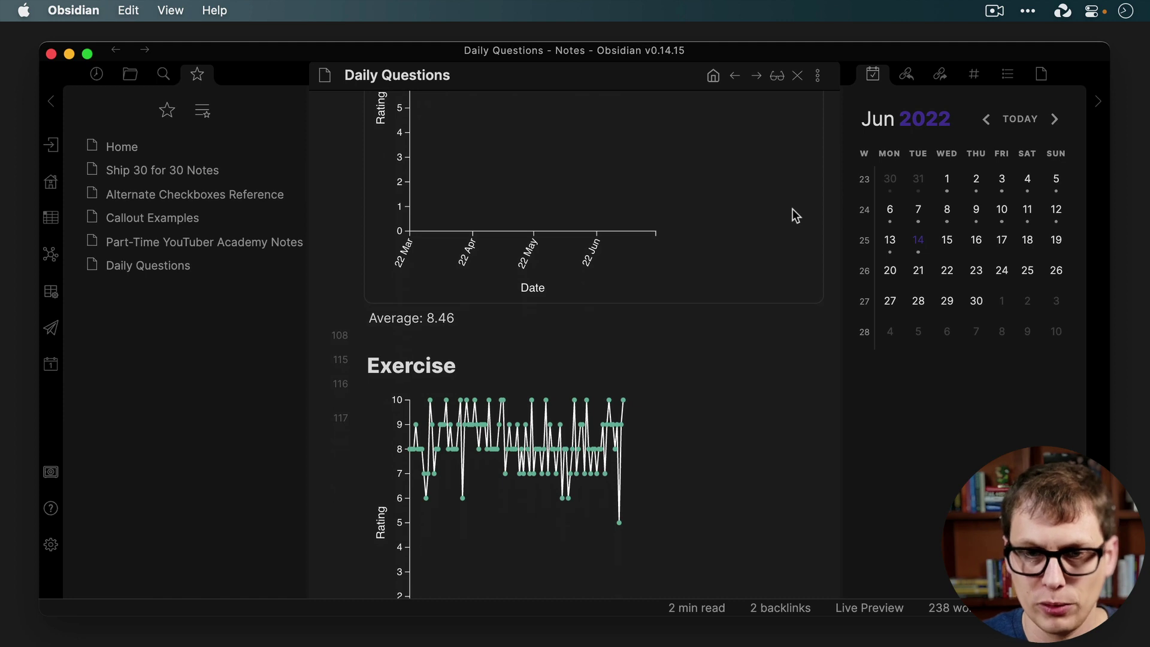